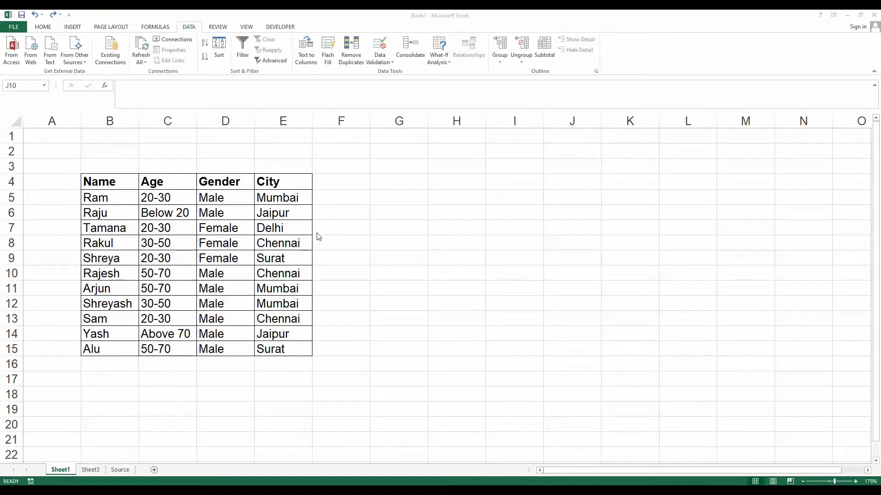
Review the Age, Gender and City option lists on the Source sheet and return to Sheet1.
{"action": "left_click", "coordinate": [121, 473]}
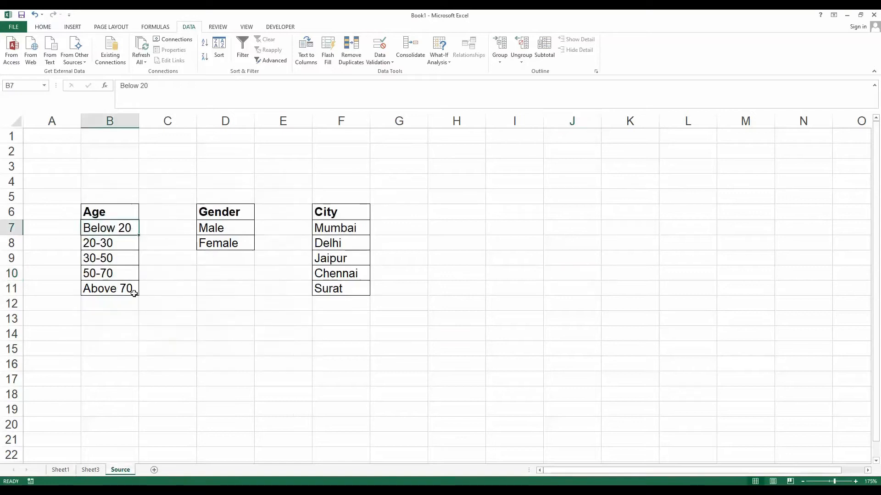
{"action": "left_click", "coordinate": [171, 304]}
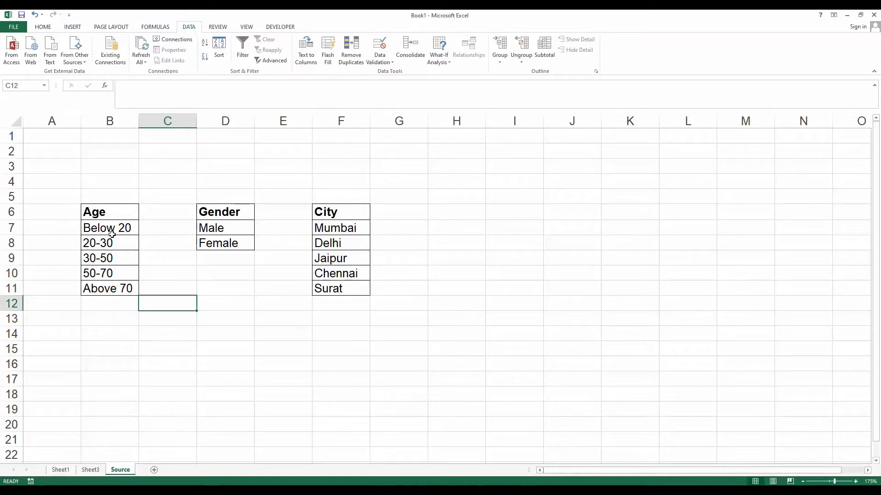
{"action": "left_click", "coordinate": [67, 472]}
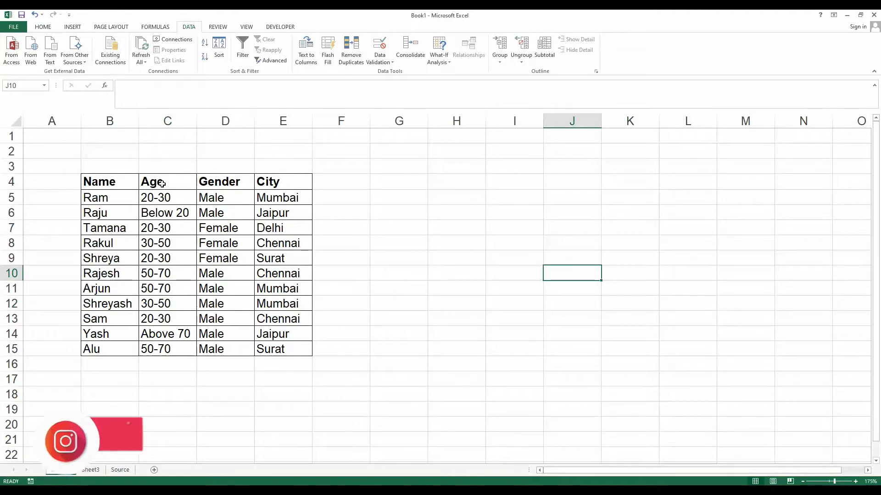
Change the age group in C5 of Sheet1 to 30-50 using its drop-down list.
{"action": "left_click", "coordinate": [185, 203]}
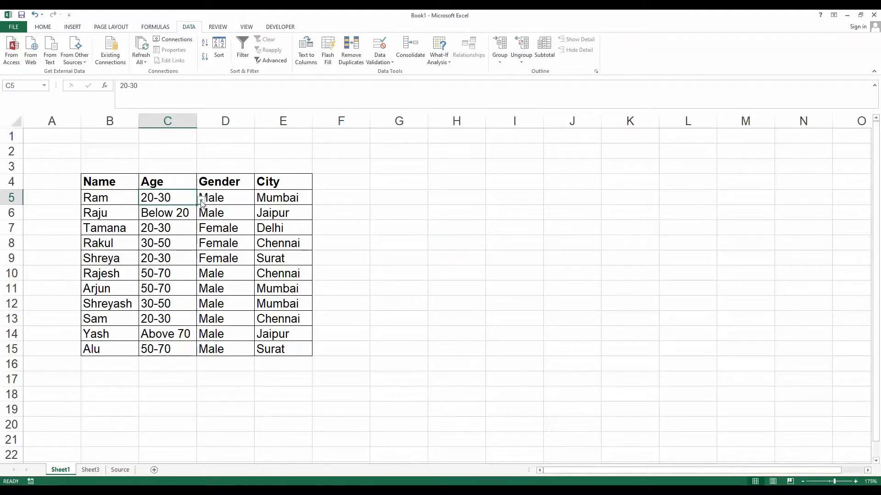
{"action": "left_click", "coordinate": [201, 200]}
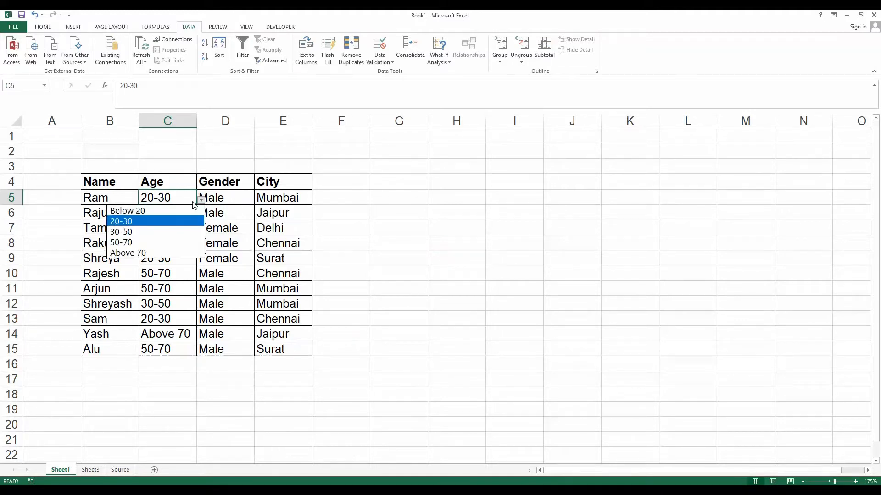
{"action": "left_click", "coordinate": [155, 235]}
{"action": "key", "text": "Down"}
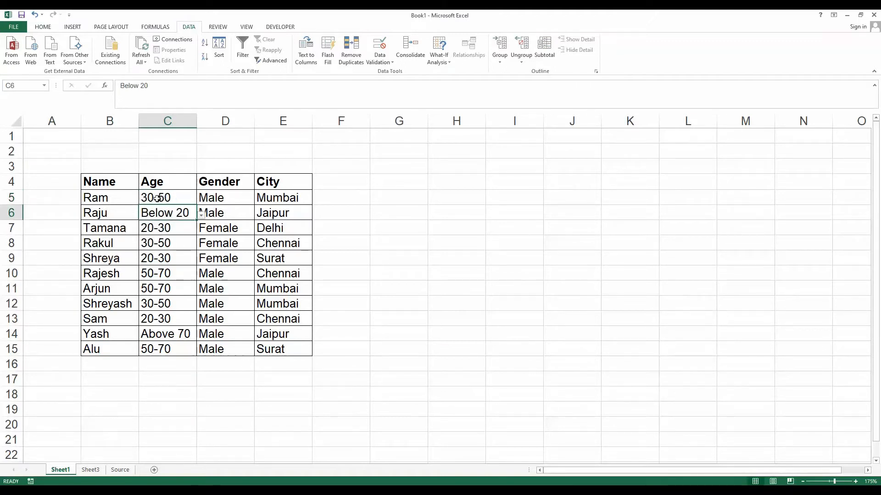
{"action": "key", "text": "Down"}
{"action": "key", "text": "Down"}
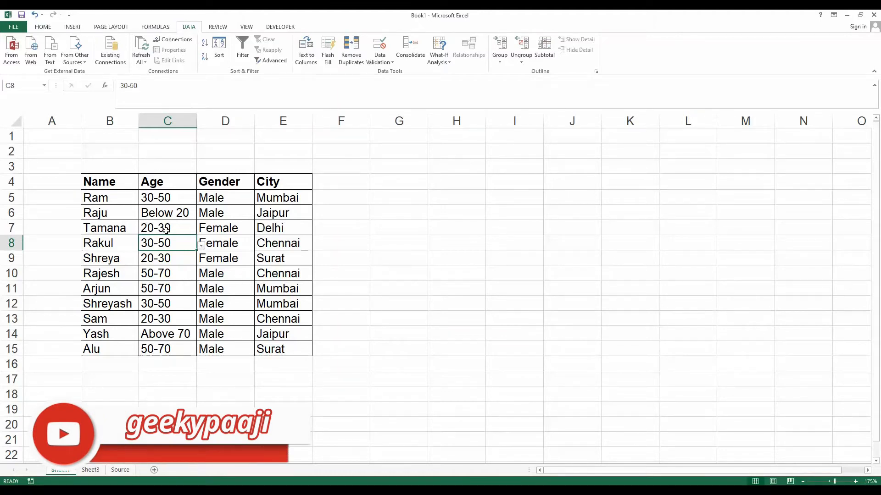
{"action": "left_click", "coordinate": [188, 199]}
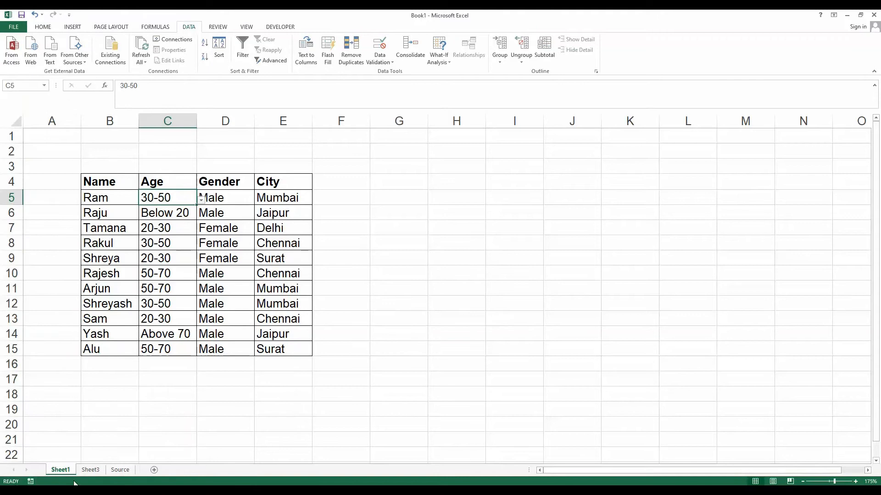
Examine the empty Age, Gender and City table and the option lists beside it on Sheet3.
{"action": "left_click", "coordinate": [90, 470]}
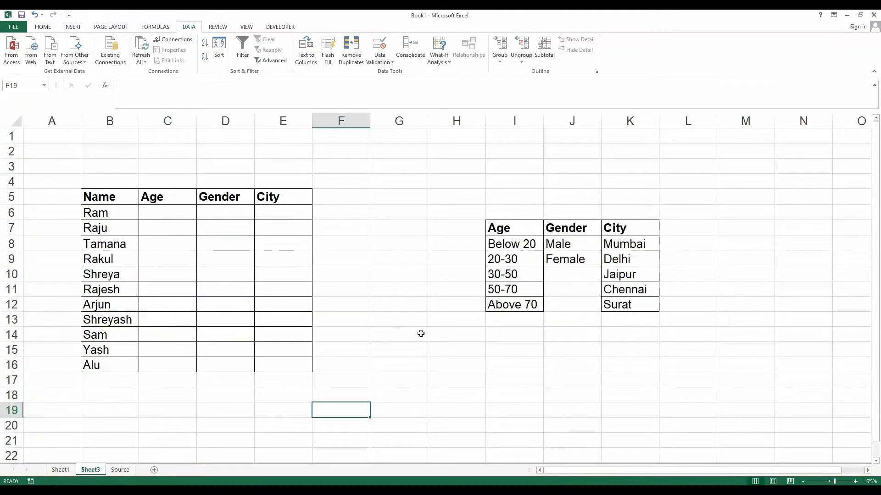
{"action": "key", "text": "Right"}
{"action": "left_click_drag", "start_coordinate": [105, 199], "coordinate": [281, 364]}
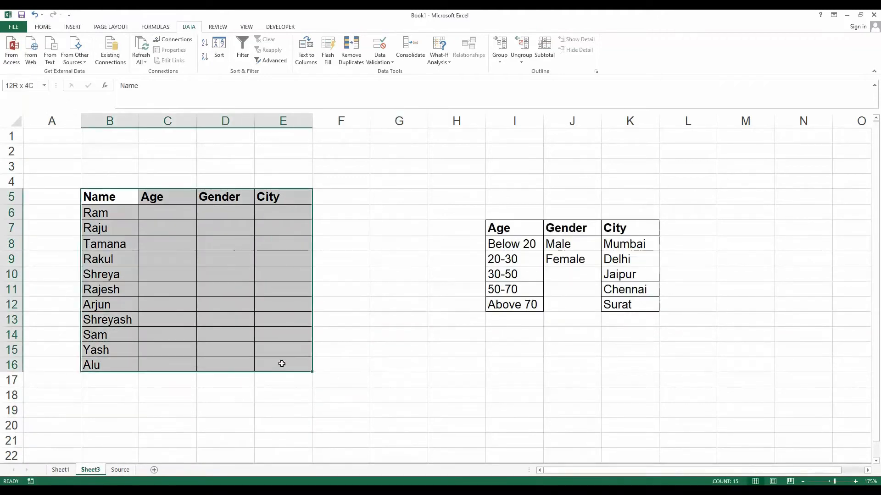
{"action": "left_click_drag", "start_coordinate": [507, 229], "coordinate": [624, 304]}
{"action": "left_click", "coordinate": [531, 362]}
{"action": "left_click", "coordinate": [341, 213]}
{"action": "left_click", "coordinate": [178, 212]}
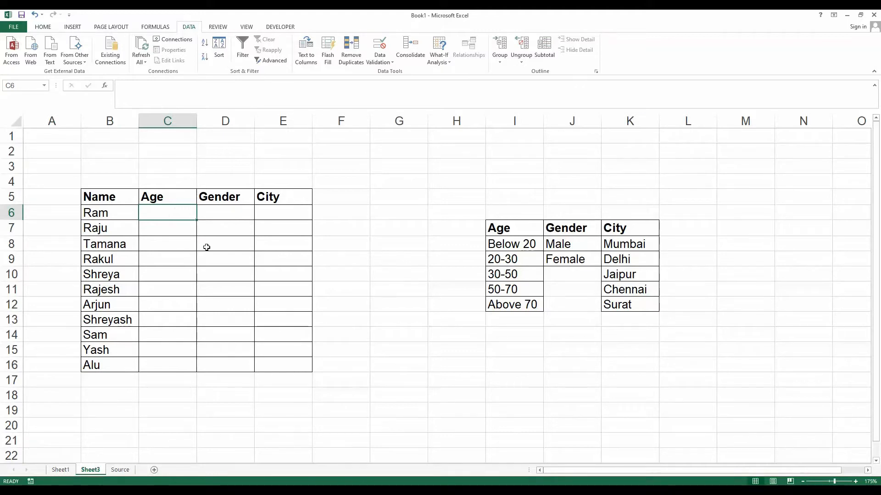
{"action": "left_click_drag", "start_coordinate": [479, 246], "coordinate": [509, 305]}
Start a data validation rule for the empty Age cells C6:C16 that allows a List.
{"action": "left_click", "coordinate": [150, 216]}
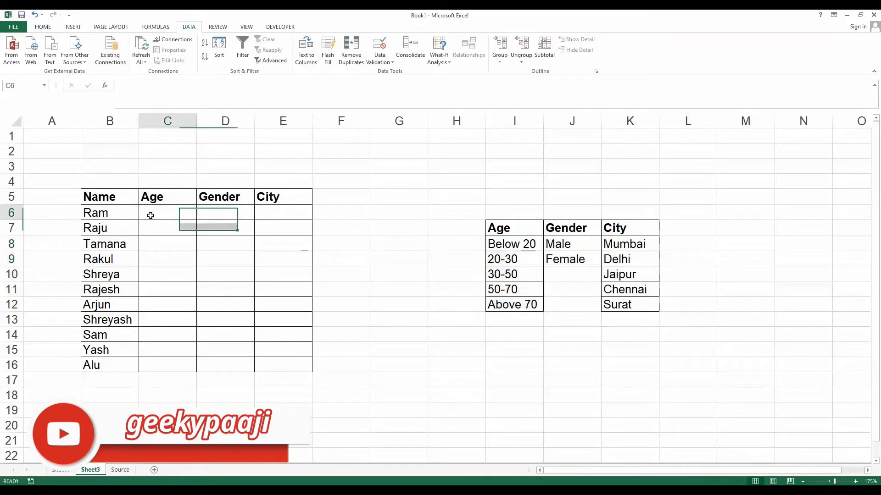
{"action": "left_click", "coordinate": [181, 367], "text": "shift"}
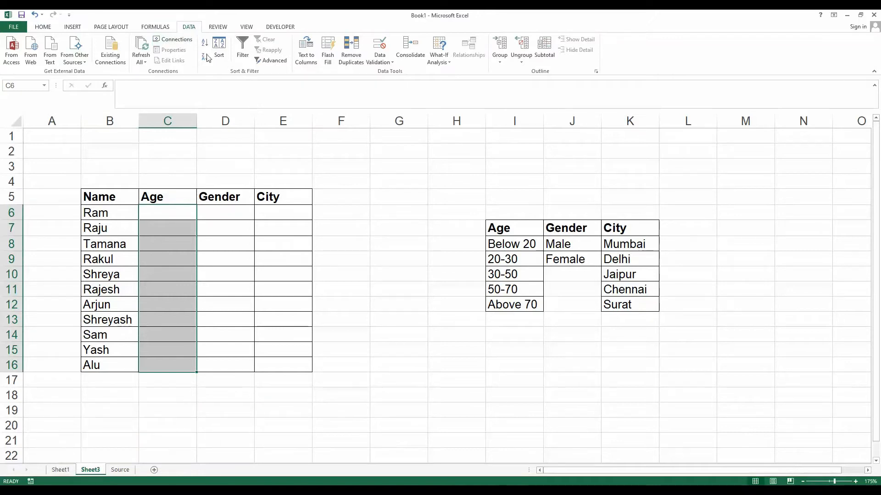
{"action": "left_click", "coordinate": [392, 62]}
{"action": "left_click", "coordinate": [389, 75]}
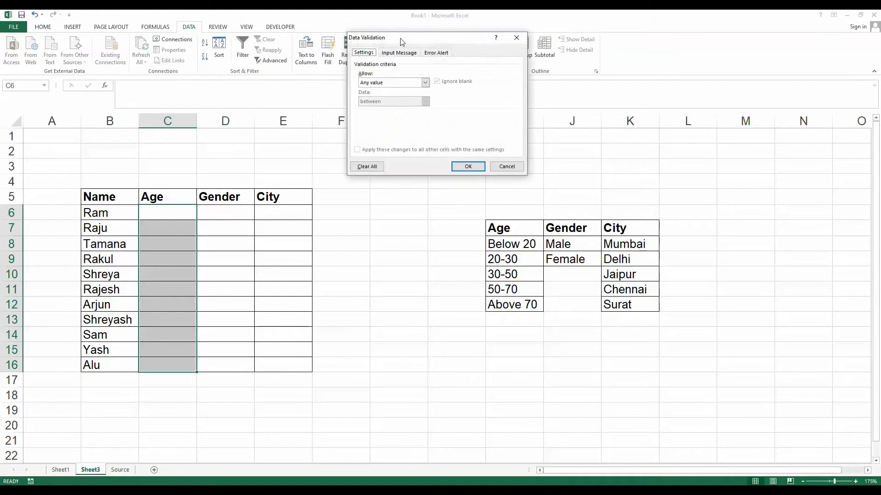
{"action": "left_click_drag", "start_coordinate": [400, 38], "coordinate": [404, 125]}
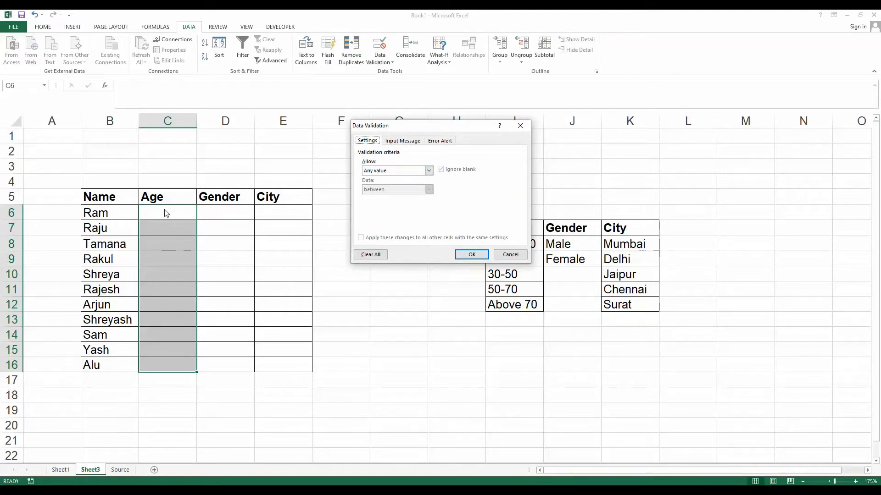
{"action": "left_click", "coordinate": [428, 170]}
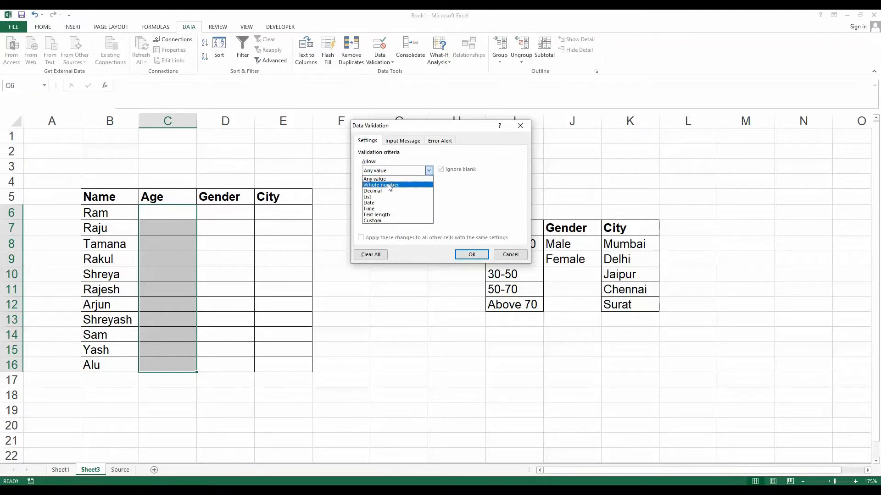
{"action": "left_click", "coordinate": [386, 197]}
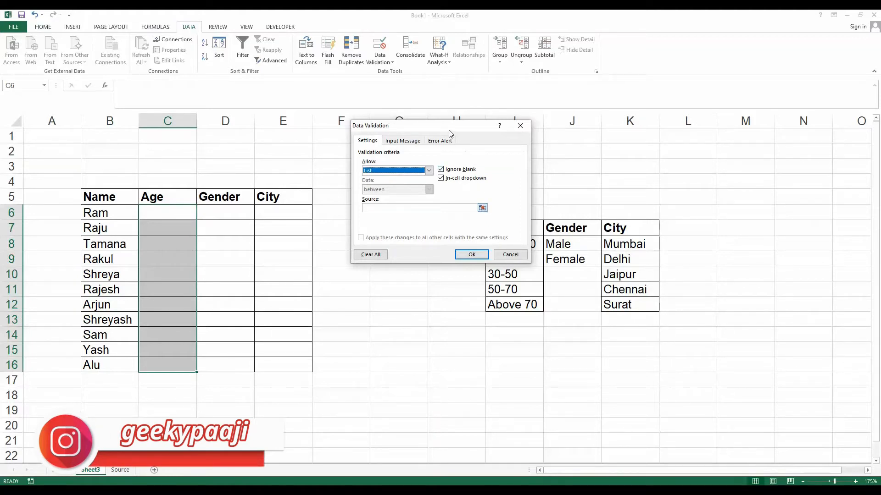
Use the age groups in I8:I12 as the list source and apply the validation rule.
{"action": "left_click_drag", "start_coordinate": [449, 133], "coordinate": [382, 50]}
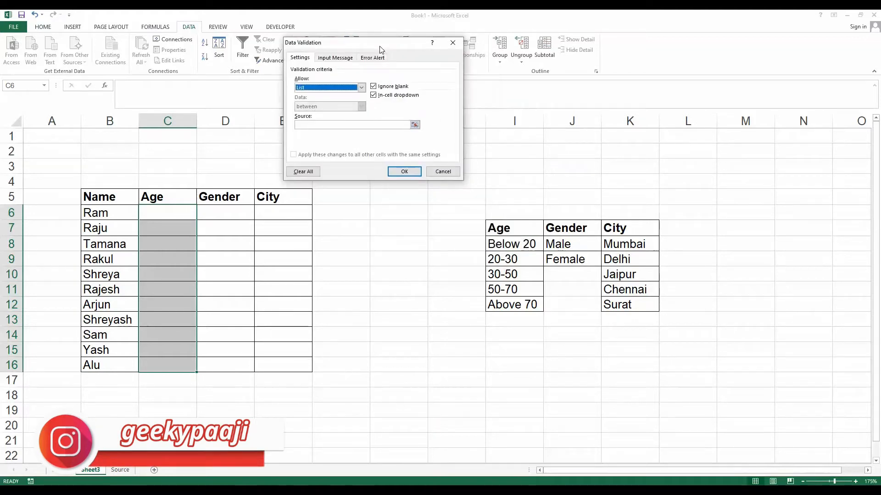
{"action": "left_click", "coordinate": [414, 125]}
{"action": "left_click_drag", "start_coordinate": [498, 244], "coordinate": [511, 307]}
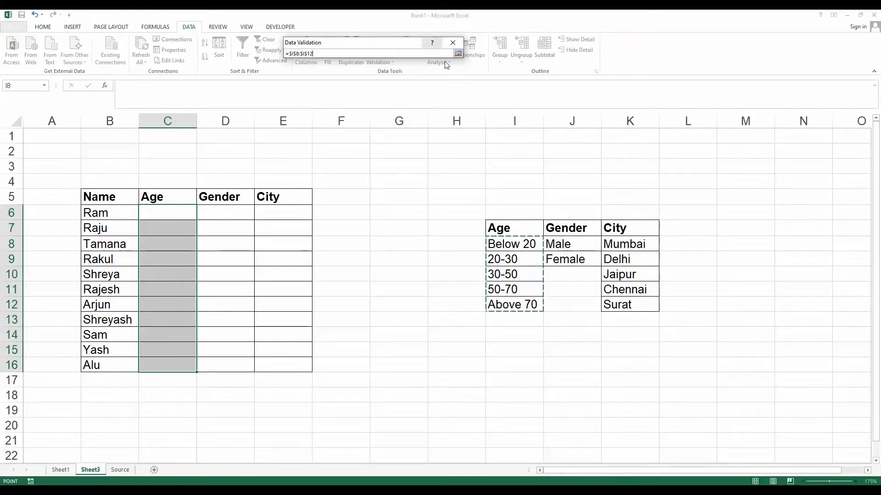
{"action": "key", "text": "Return"}
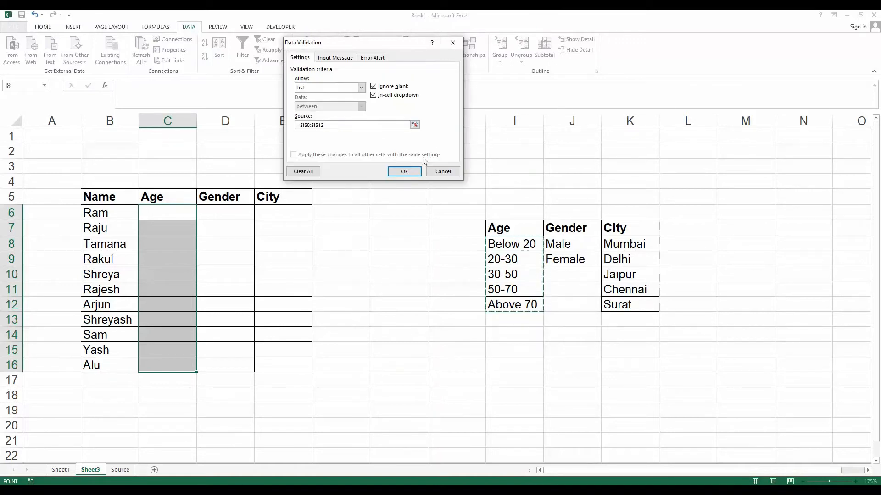
{"action": "left_click", "coordinate": [404, 171]}
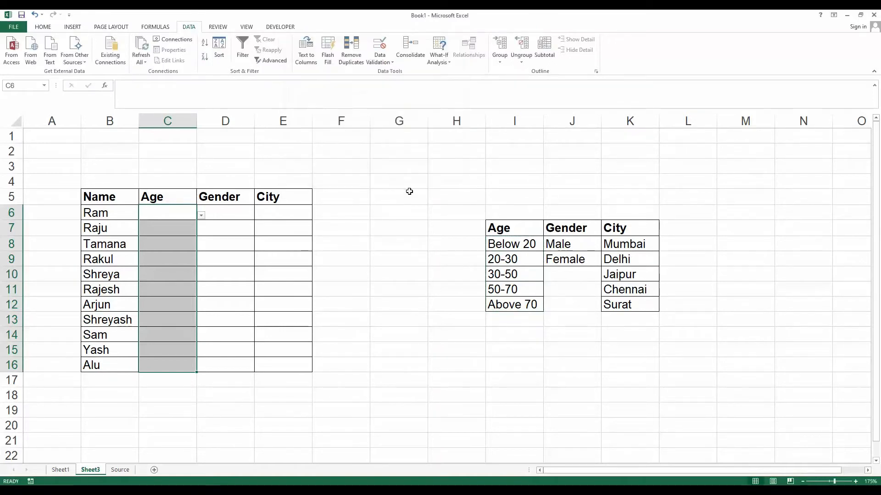
Choose 30-50 for the age in C6 and 20-30 for the age in C7 from the drop-down lists.
{"action": "left_click", "coordinate": [166, 247]}
{"action": "left_click", "coordinate": [177, 212]}
{"action": "left_click", "coordinate": [202, 215]}
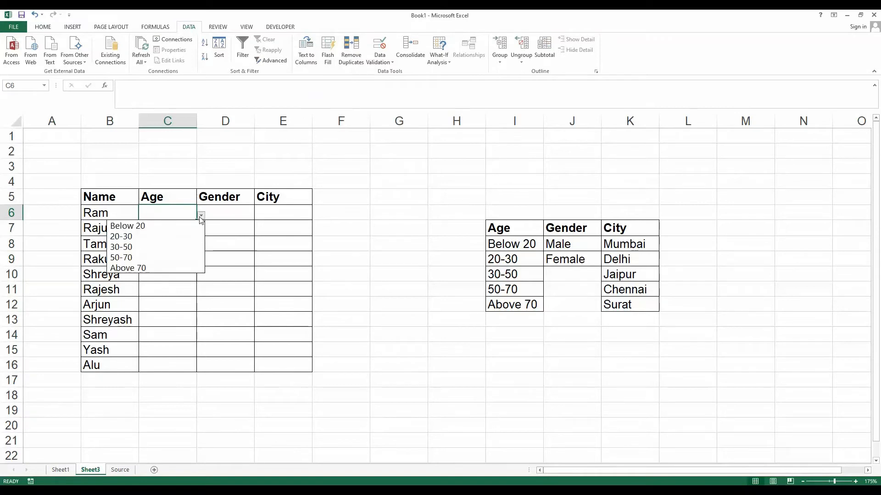
{"action": "left_click", "coordinate": [176, 247]}
{"action": "left_click", "coordinate": [179, 232]}
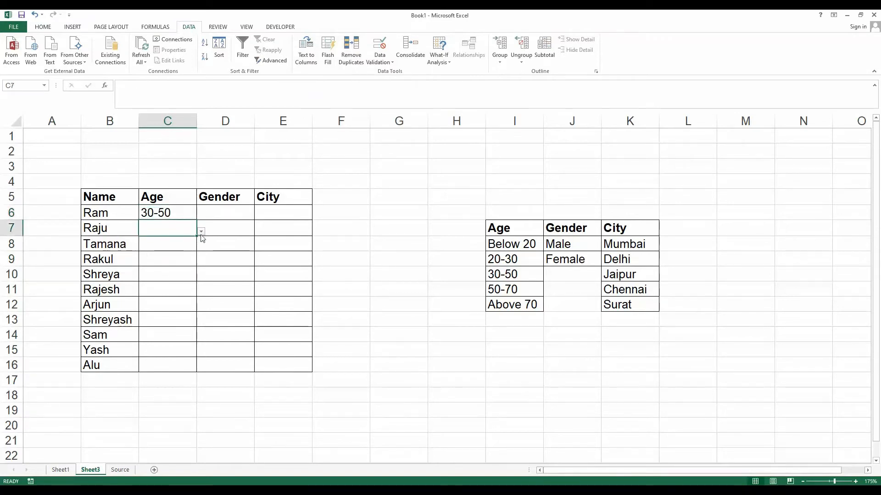
{"action": "left_click", "coordinate": [201, 231]}
{"action": "left_click", "coordinate": [169, 253]}
Choose 50-70 from the drop-down lists for the ages in C8 and C9.
{"action": "left_click", "coordinate": [189, 245]}
{"action": "left_click", "coordinate": [201, 247]}
{"action": "left_click", "coordinate": [173, 289]}
{"action": "left_click", "coordinate": [183, 259]}
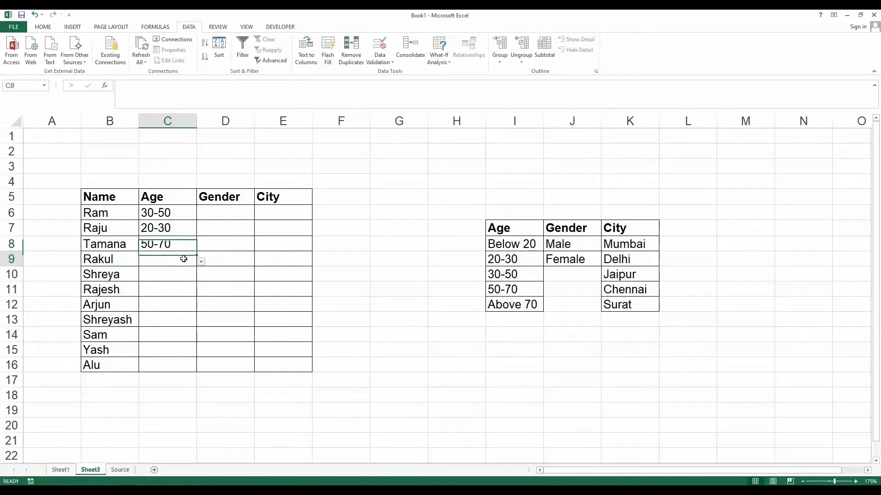
{"action": "left_click", "coordinate": [201, 265]}
{"action": "left_click", "coordinate": [190, 256]}
{"action": "left_click", "coordinate": [200, 261]}
{"action": "left_click", "coordinate": [173, 304]}
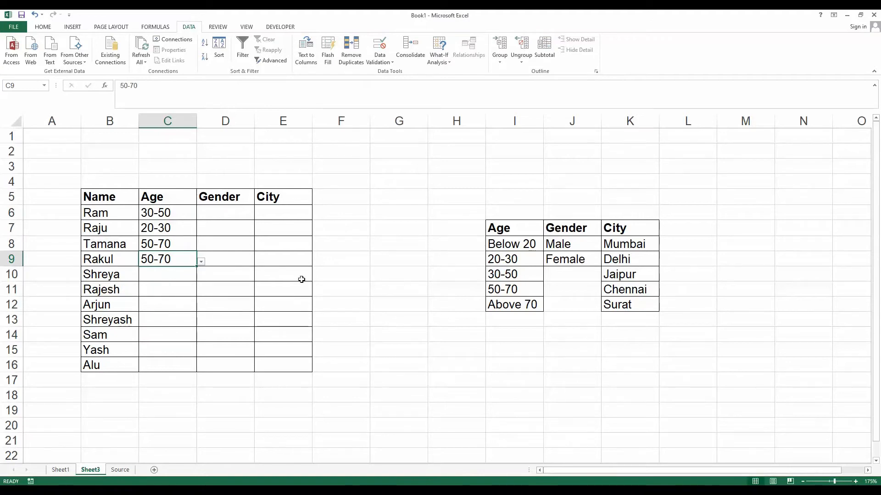
{"action": "left_click", "coordinate": [38, 229]}
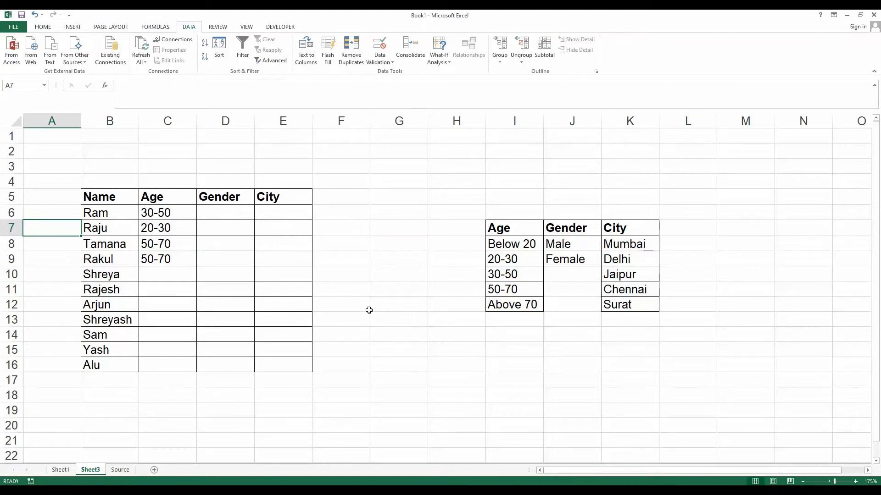
Insert two blank rows above row 9 and inspect the new cells in both tables.
{"action": "left_click_drag", "start_coordinate": [11, 244], "coordinate": [16, 273]}
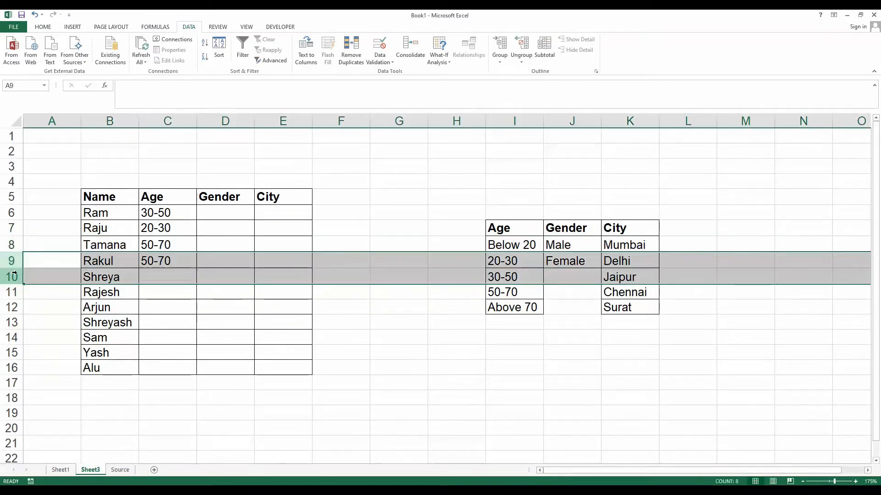
{"action": "right_click", "coordinate": [16, 266]}
{"action": "left_click", "coordinate": [41, 332]}
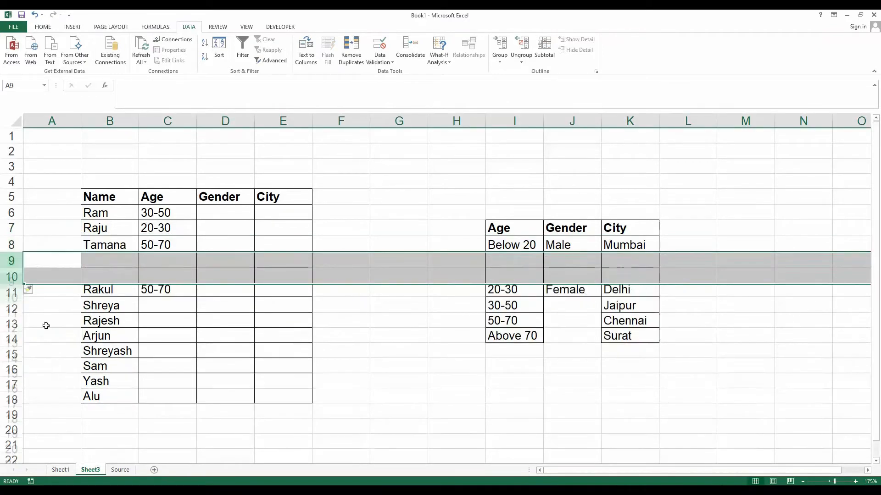
{"action": "left_click", "coordinate": [265, 292]}
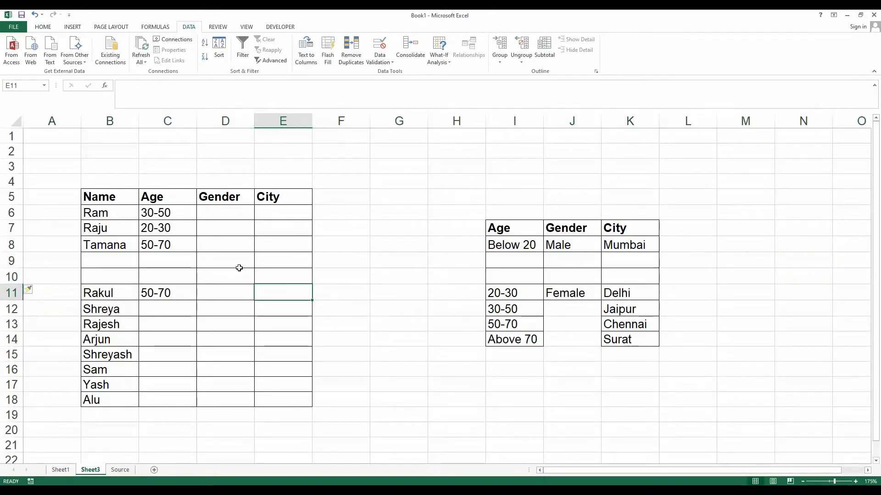
{"action": "left_click_drag", "start_coordinate": [112, 255], "coordinate": [257, 282]}
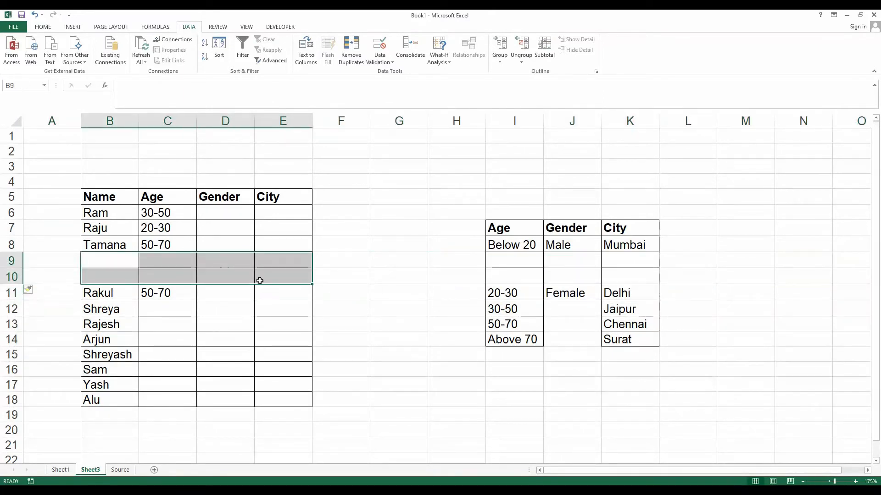
{"action": "left_click_drag", "start_coordinate": [518, 266], "coordinate": [629, 260]}
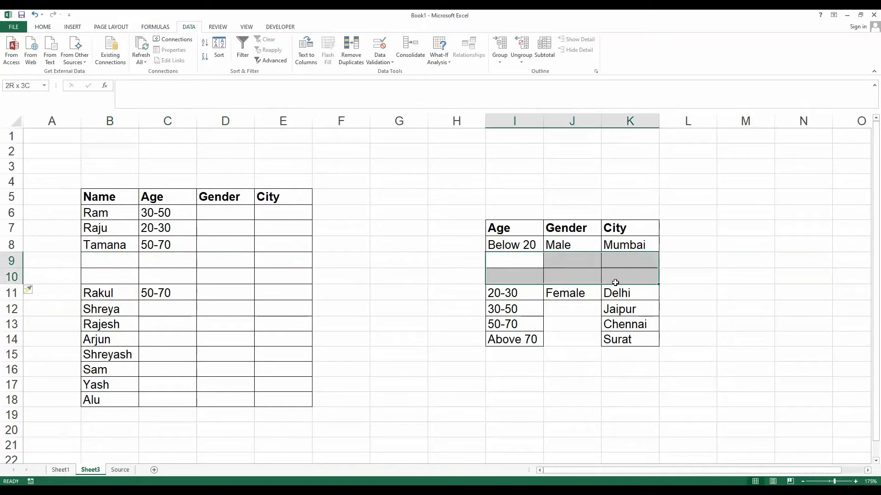
{"action": "left_click", "coordinate": [436, 297]}
Check the age options offered in the blank cell C9, and remove the two inserted rows.
{"action": "left_click", "coordinate": [196, 266]}
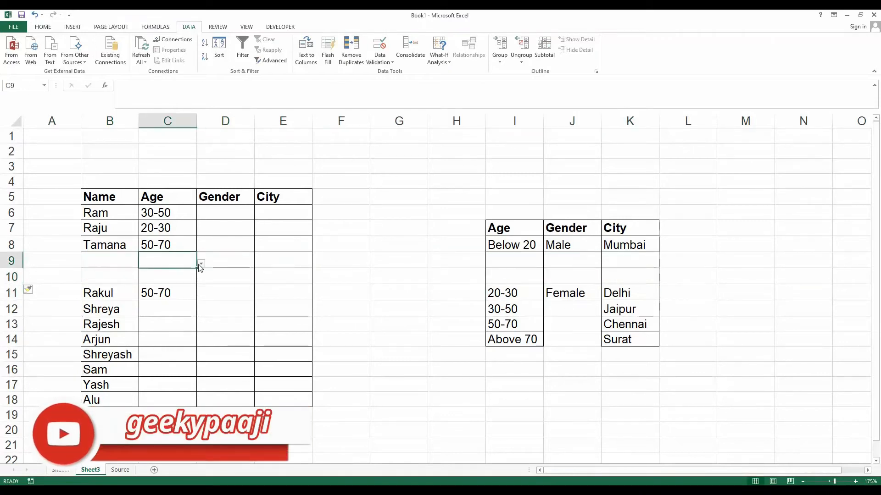
{"action": "left_click", "coordinate": [201, 264]}
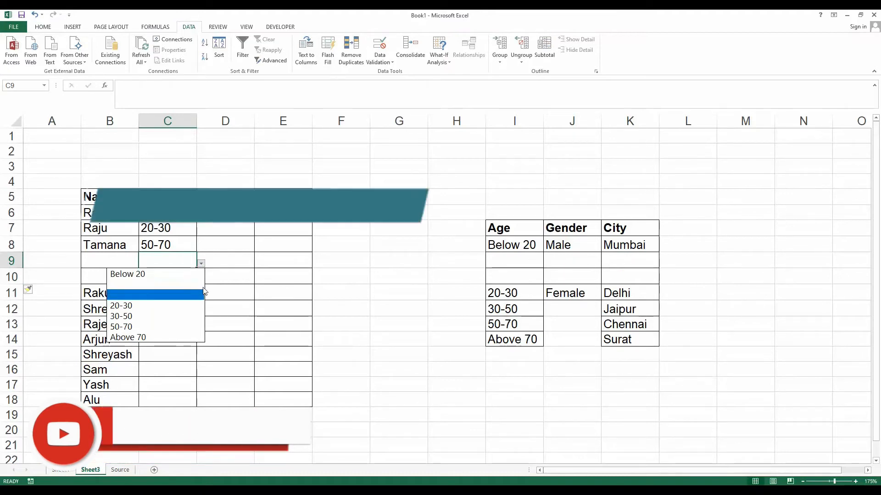
{"action": "left_click", "coordinate": [429, 259]}
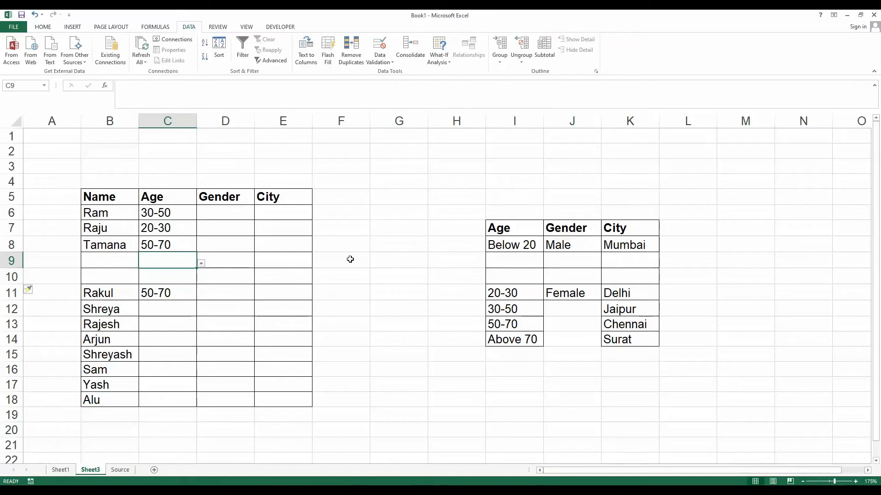
{"action": "key", "text": "shift+Down"}
{"action": "key", "text": "shift+space"}
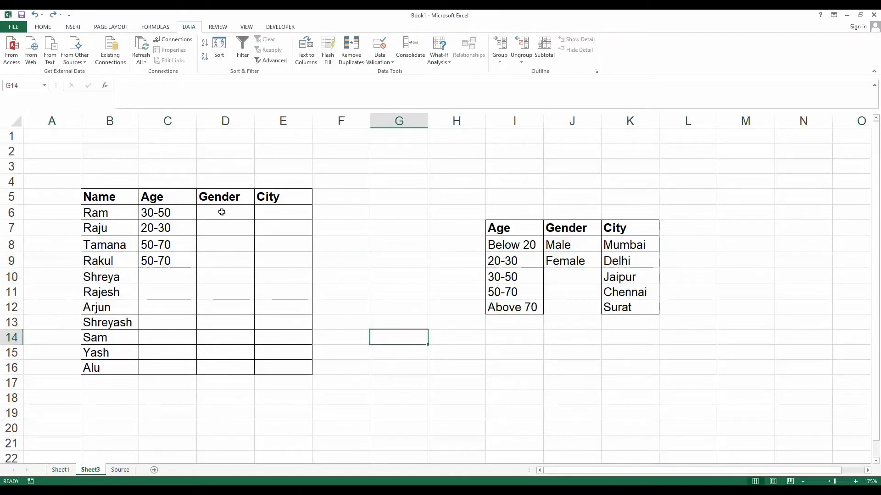
Restrict the Gender cells D6:D16 to a drop-down list with the typed source "Male, Female".
{"action": "left_click", "coordinate": [221, 214]}
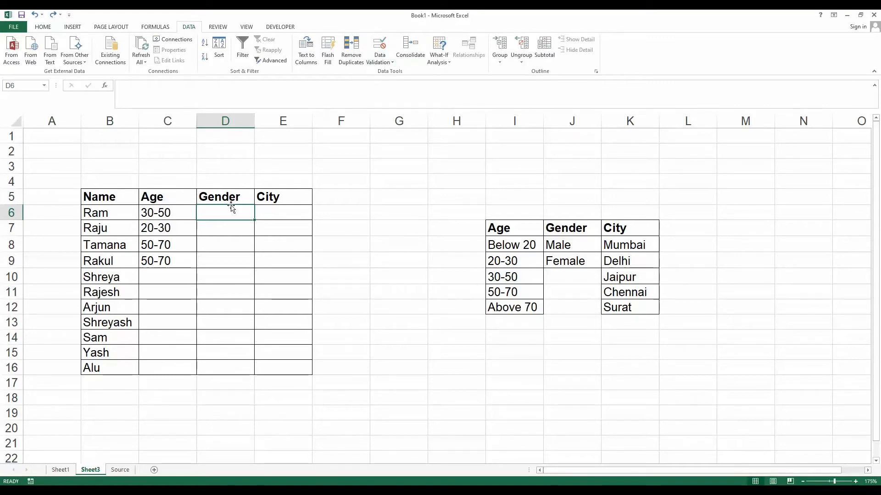
{"action": "left_click", "coordinate": [235, 367], "text": "shift"}
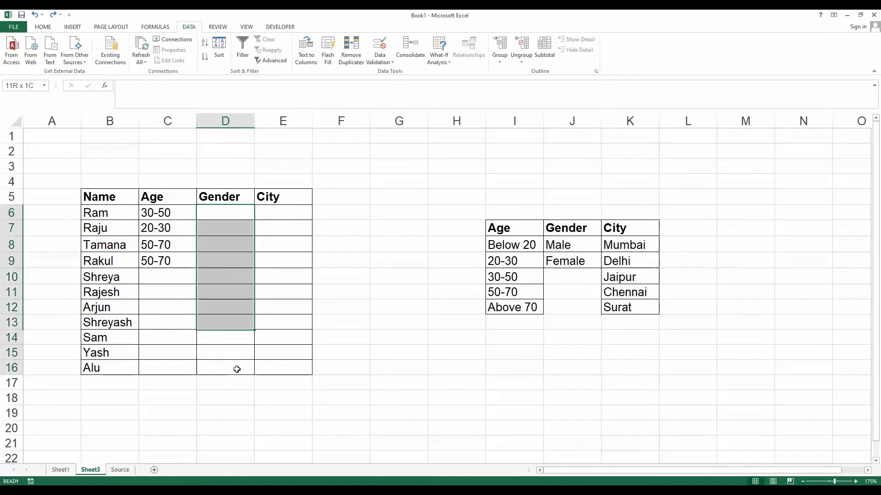
{"action": "left_click", "coordinate": [392, 64]}
{"action": "left_click", "coordinate": [395, 72]}
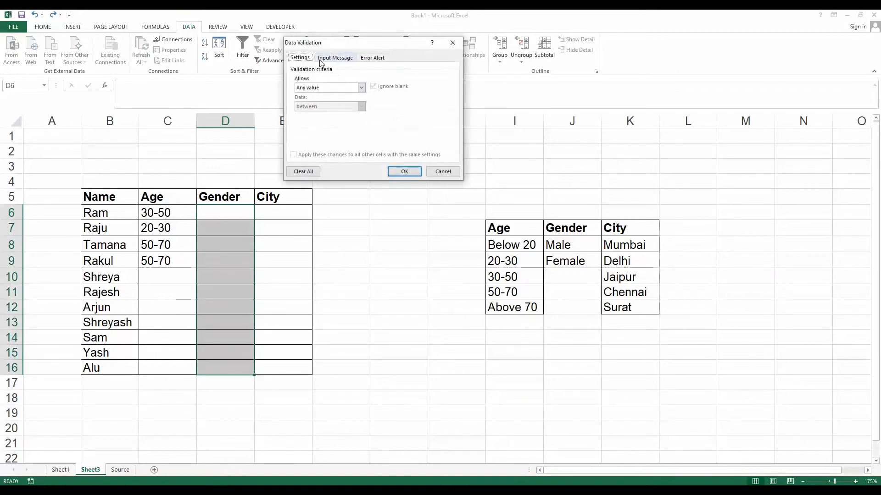
{"action": "left_click", "coordinate": [361, 87]}
{"action": "left_click", "coordinate": [321, 111]}
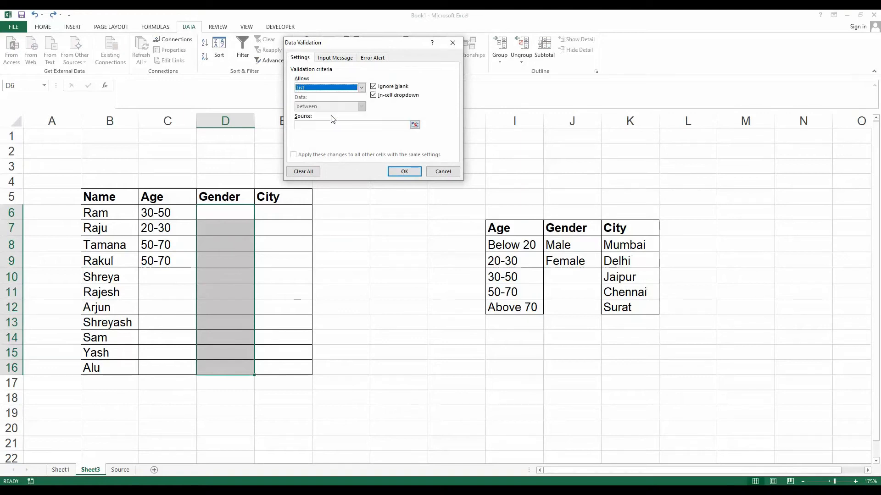
{"action": "left_click", "coordinate": [324, 124]}
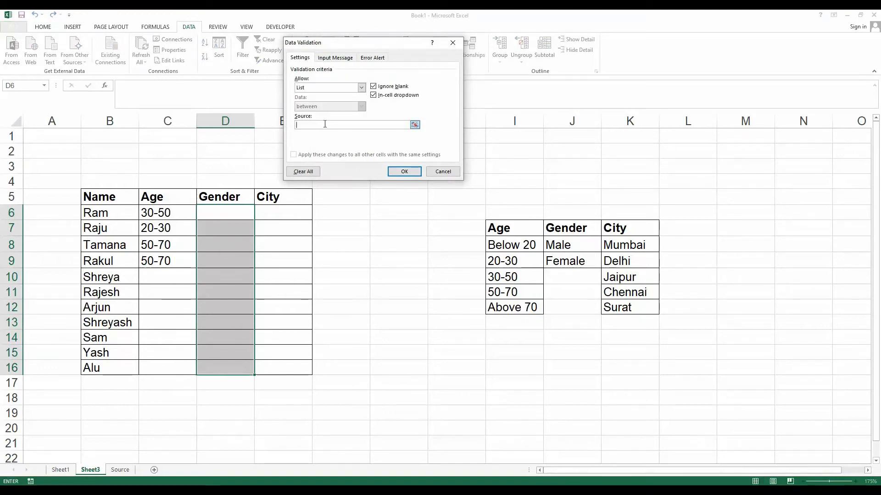
{"action": "type", "text": "Male, Female"}
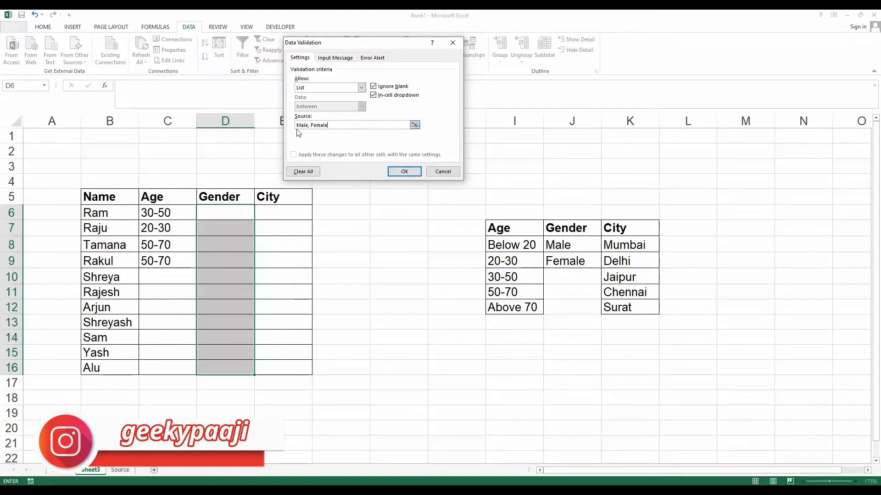
{"action": "left_click", "coordinate": [400, 171]}
{"action": "left_click", "coordinate": [384, 220]}
Choose Male for the gender in D6 and D7 and Female in D8 from the drop-down lists.
{"action": "left_click", "coordinate": [232, 215]}
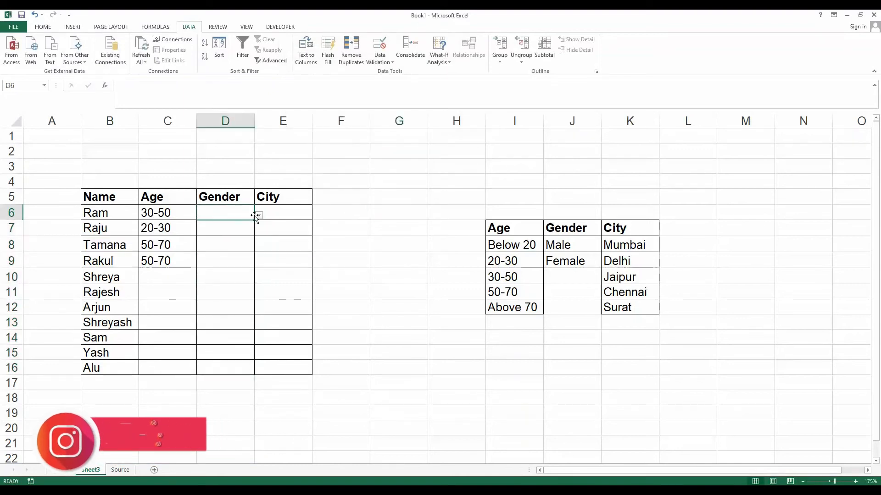
{"action": "left_click", "coordinate": [259, 215]}
{"action": "left_click", "coordinate": [231, 225]}
{"action": "left_click", "coordinate": [246, 229]}
{"action": "left_click", "coordinate": [260, 232]}
{"action": "left_click", "coordinate": [232, 241]}
{"action": "left_click", "coordinate": [246, 244]}
{"action": "left_click", "coordinate": [259, 247]}
{"action": "left_click", "coordinate": [235, 269]}
{"action": "left_click", "coordinate": [232, 257]}
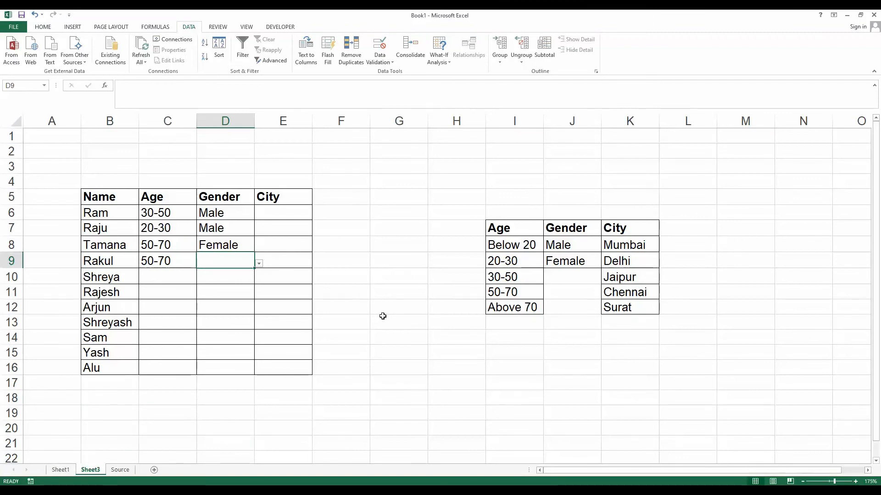
Examine the Age, Gender and City option lists on the Source sheet and return to Sheet3.
{"action": "left_click_drag", "start_coordinate": [429, 209], "coordinate": [731, 368]}
{"action": "left_click", "coordinate": [345, 362]}
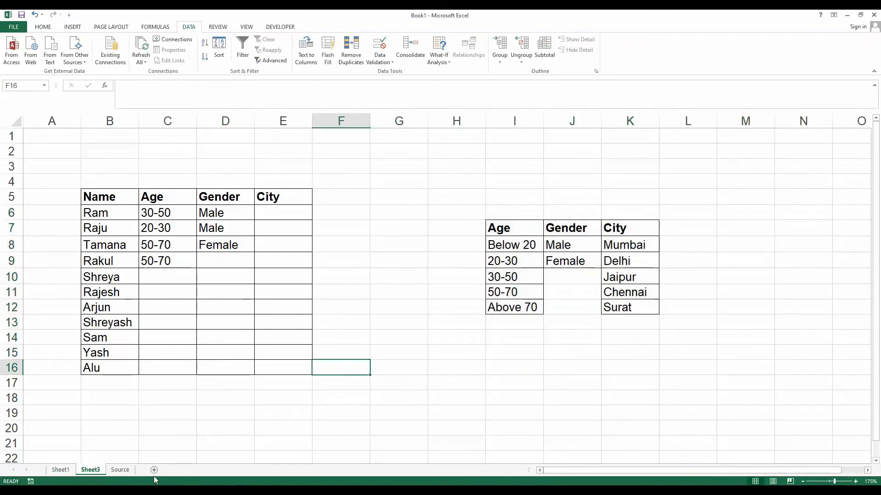
{"action": "left_click", "coordinate": [119, 470]}
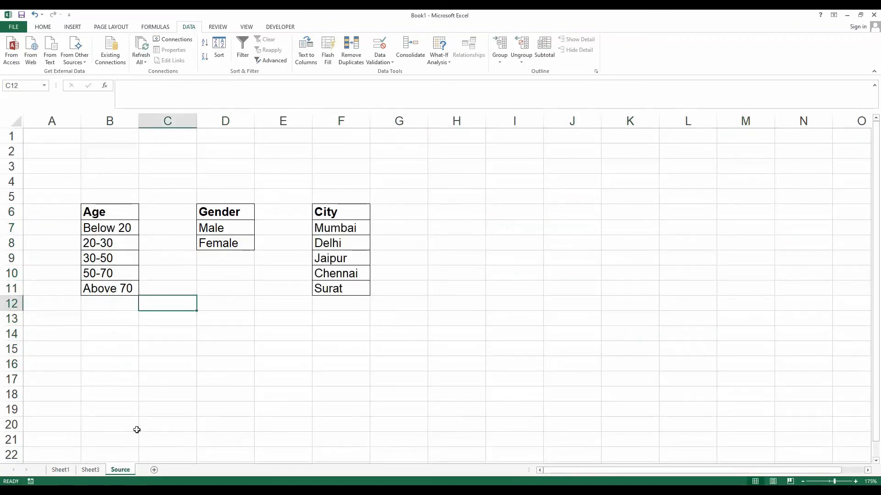
{"action": "left_click", "coordinate": [88, 472]}
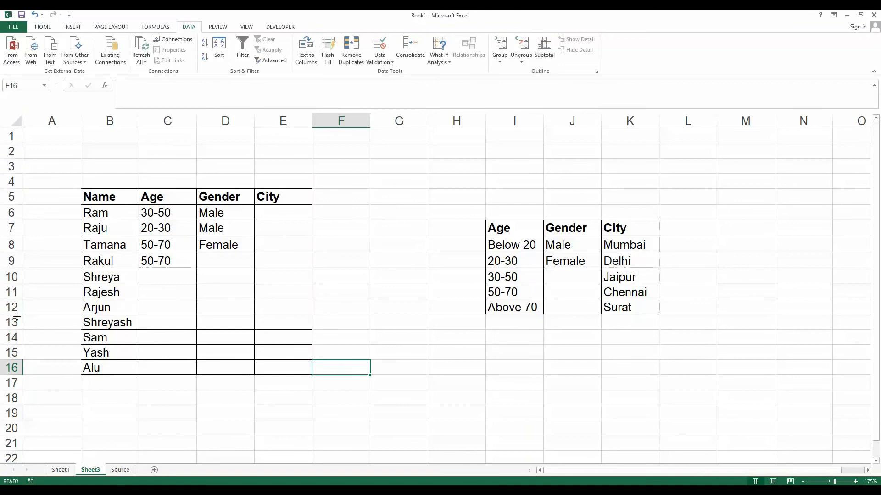
{"action": "left_click", "coordinate": [121, 470]}
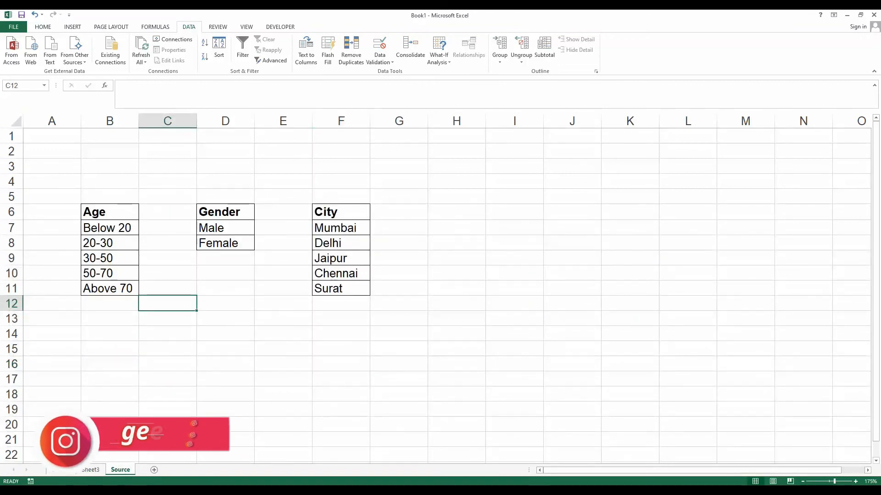
{"action": "left_click", "coordinate": [101, 469]}
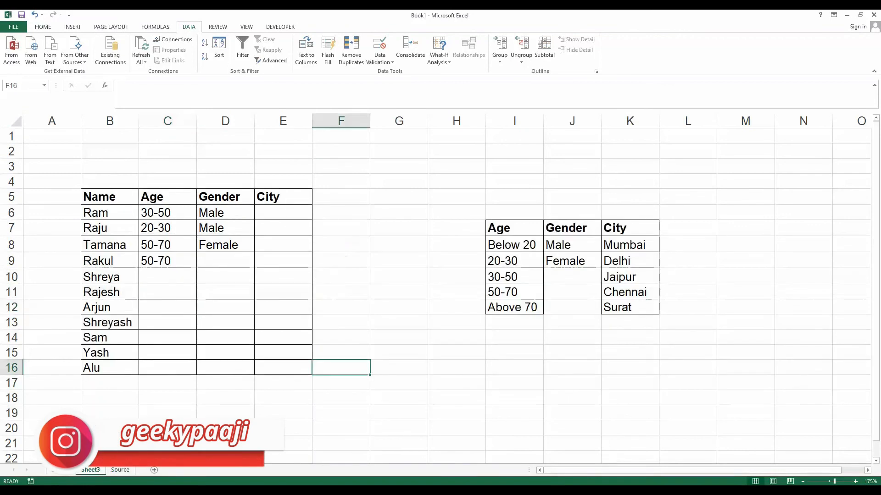
{"action": "left_click", "coordinate": [281, 414]}
Add list validation to the City cell E6, using the city names in F7:F11 of the Source sheet as its source.
{"action": "left_click", "coordinate": [293, 216]}
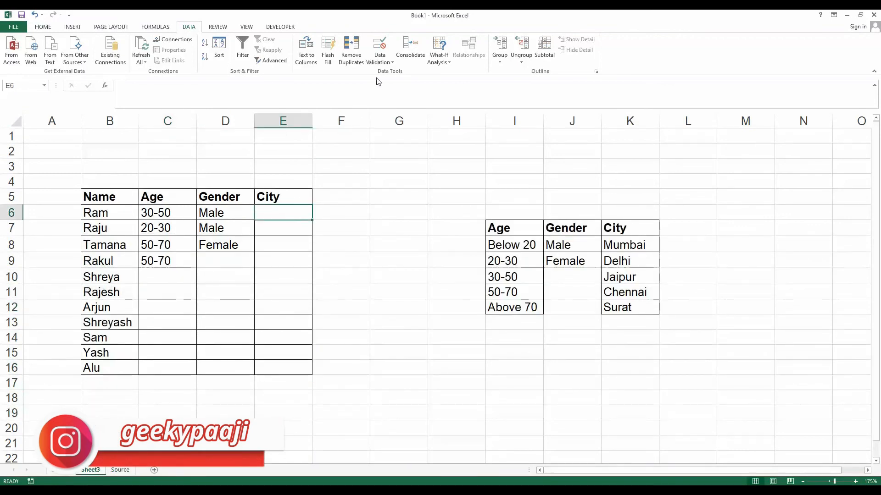
{"action": "left_click", "coordinate": [380, 59]}
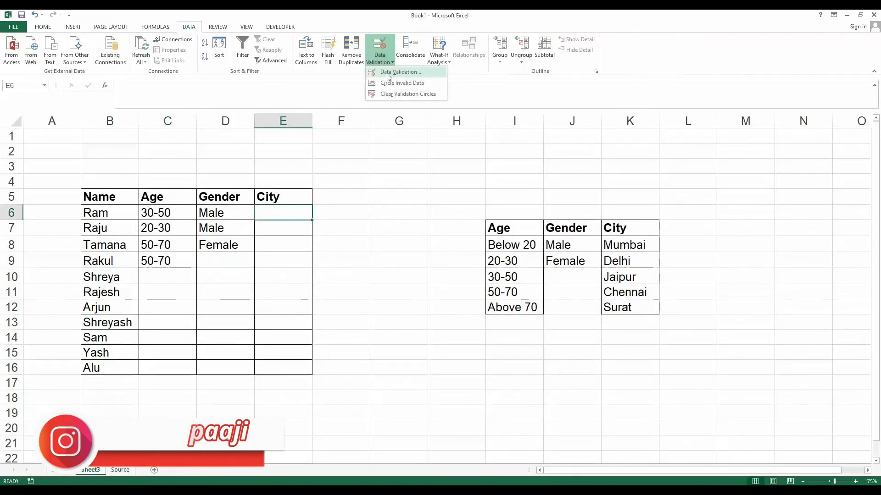
{"action": "left_click", "coordinate": [386, 74]}
{"action": "left_click", "coordinate": [362, 87]}
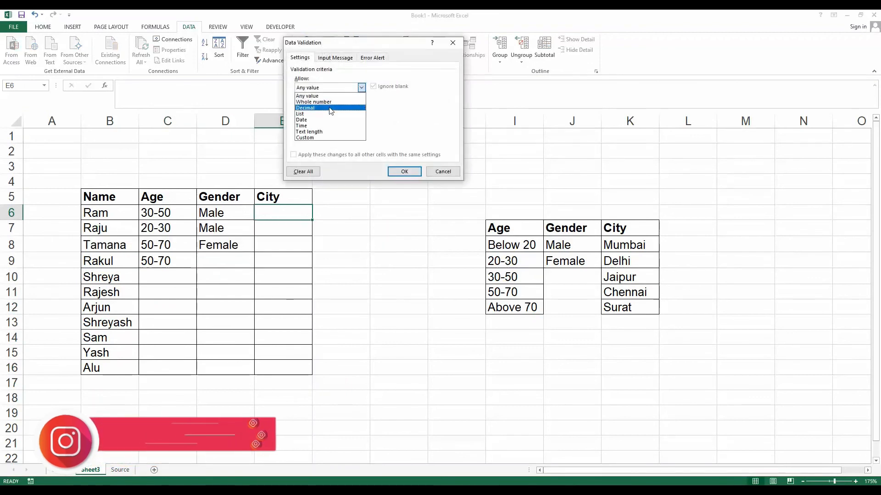
{"action": "left_click", "coordinate": [312, 113]}
{"action": "left_click", "coordinate": [415, 125]}
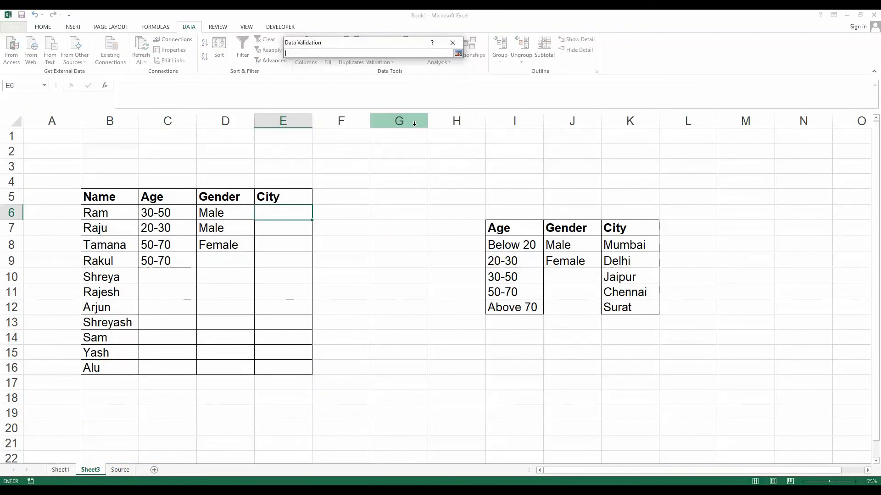
{"action": "left_click", "coordinate": [115, 469]}
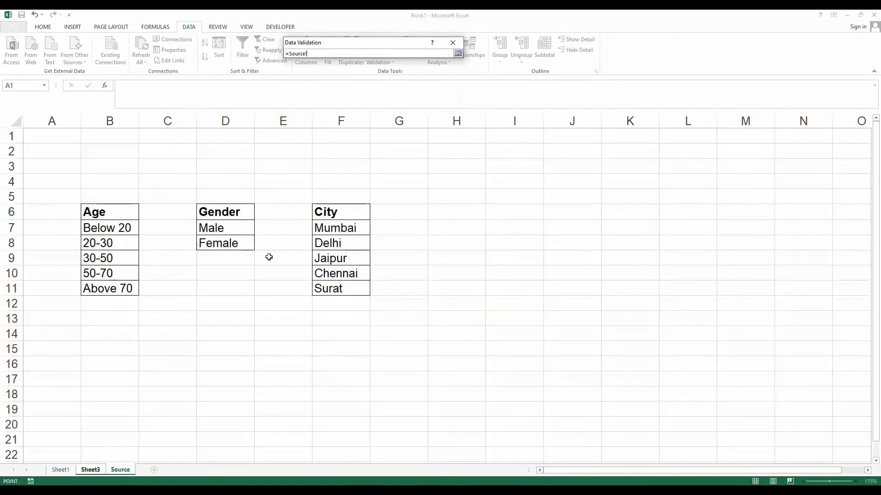
{"action": "left_click_drag", "start_coordinate": [319, 230], "coordinate": [338, 289]}
{"action": "key", "text": "Return"}
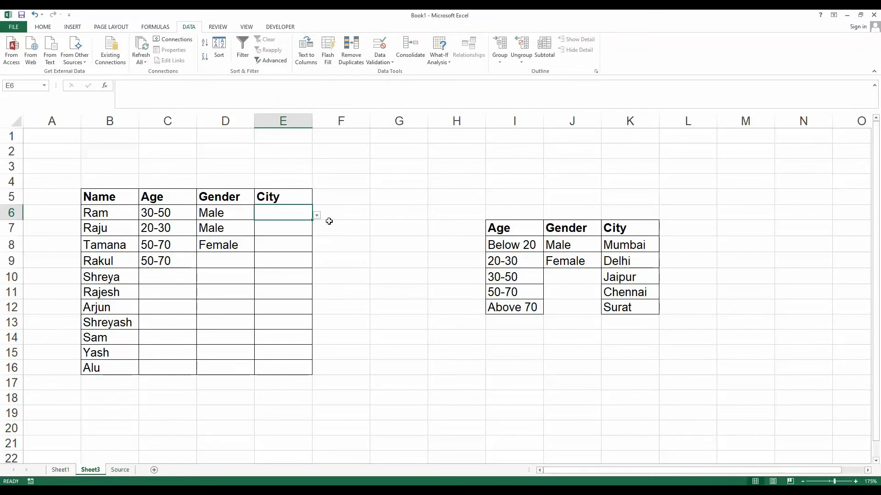
Choose Delhi from the drop-down list in E6 and fill the cell down to E16.
{"action": "left_click", "coordinate": [316, 216]}
{"action": "left_click", "coordinate": [282, 233]}
{"action": "left_click", "coordinate": [317, 216]}
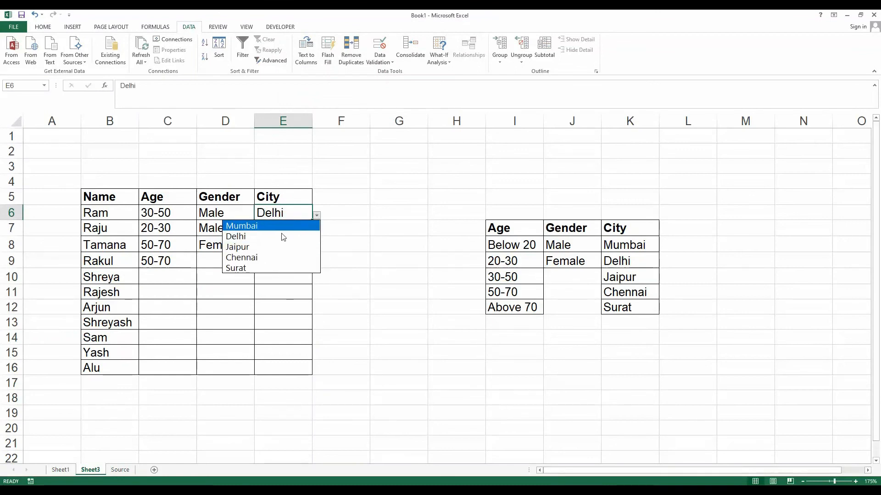
{"action": "left_click", "coordinate": [296, 235]}
{"action": "left_click_drag", "start_coordinate": [316, 222], "coordinate": [310, 372]}
Choose Jaipur for the city in E7 and Surat in E8 from the drop-down lists.
{"action": "left_click", "coordinate": [298, 232]}
{"action": "left_click", "coordinate": [317, 233]}
{"action": "left_click", "coordinate": [274, 263]}
{"action": "left_click", "coordinate": [303, 251]}
{"action": "left_click", "coordinate": [317, 248]}
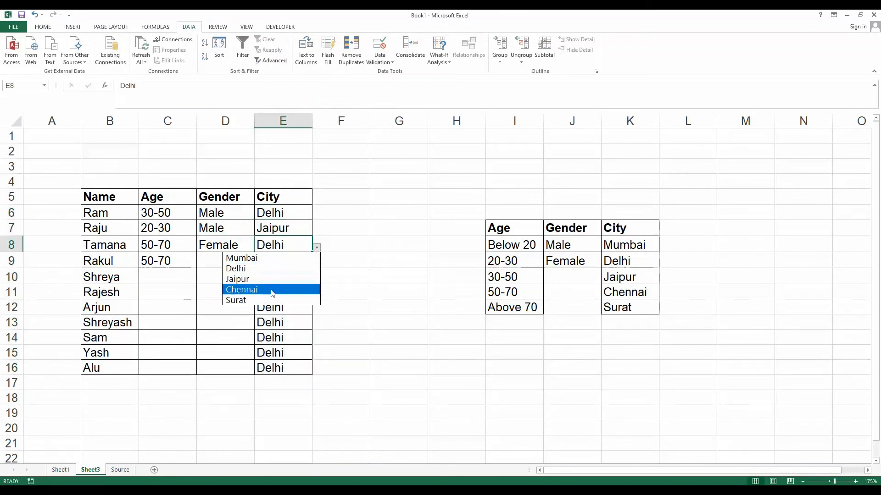
{"action": "left_click", "coordinate": [259, 303]}
{"action": "left_click", "coordinate": [293, 308]}
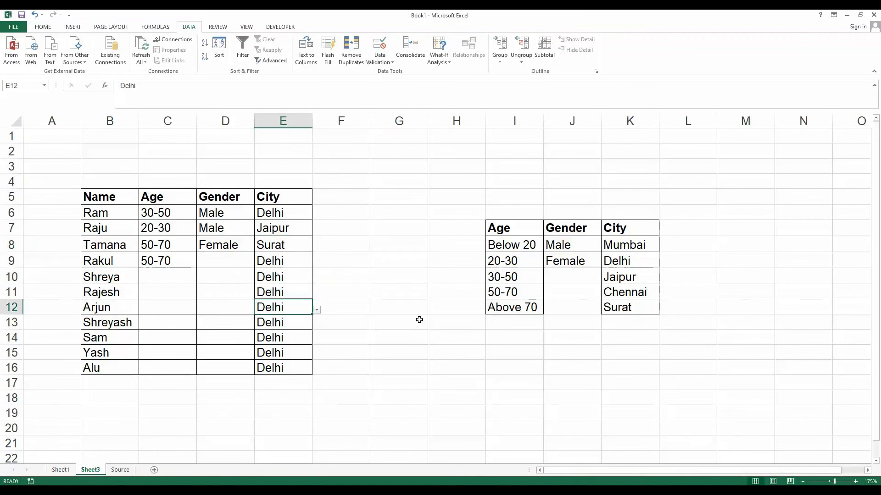